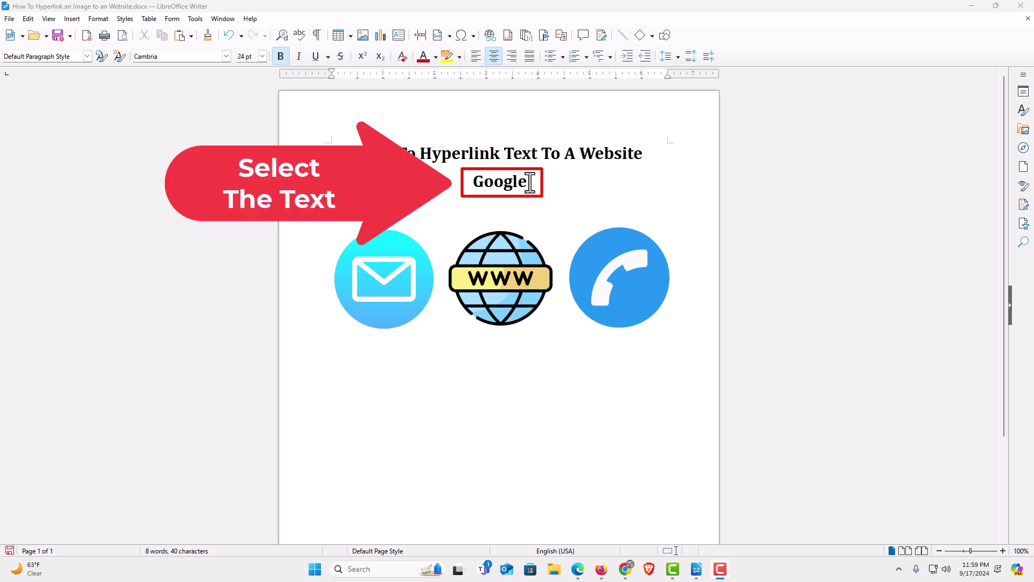
Step: Select the word 'Google' and open the Hyperlink dialog from the Insert menu
drag(531, 183, 478, 185)
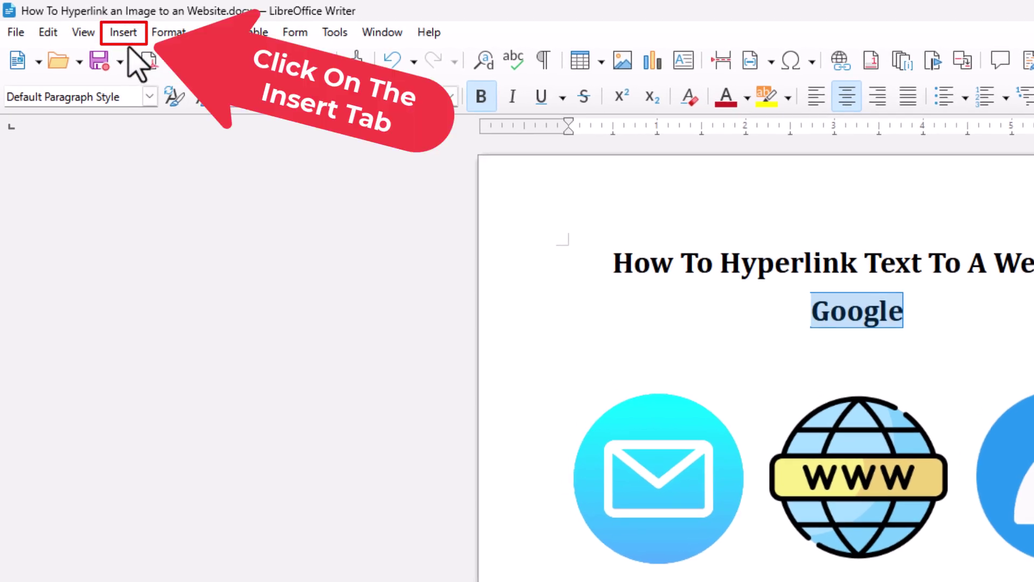
click(124, 37)
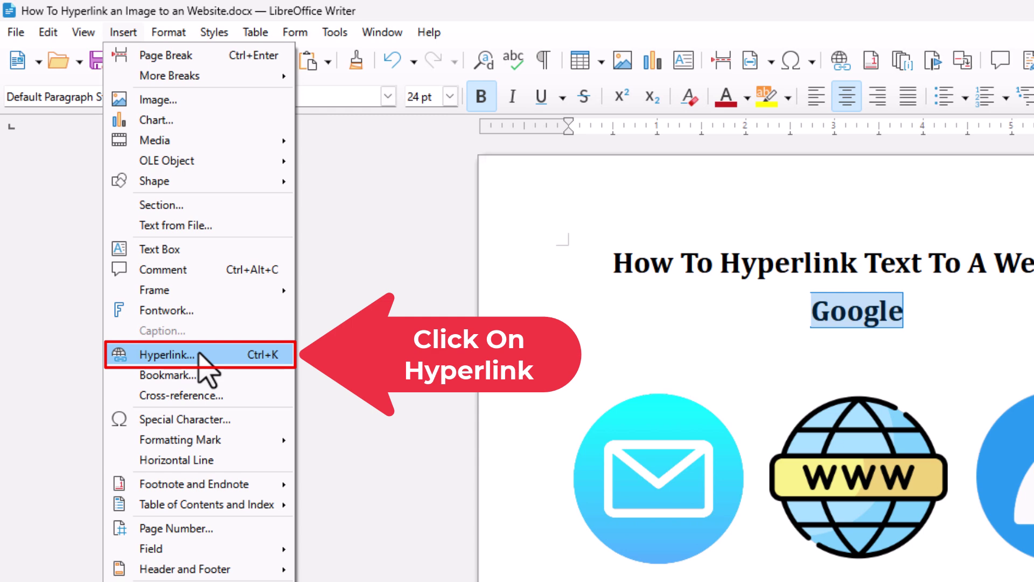
click(203, 356)
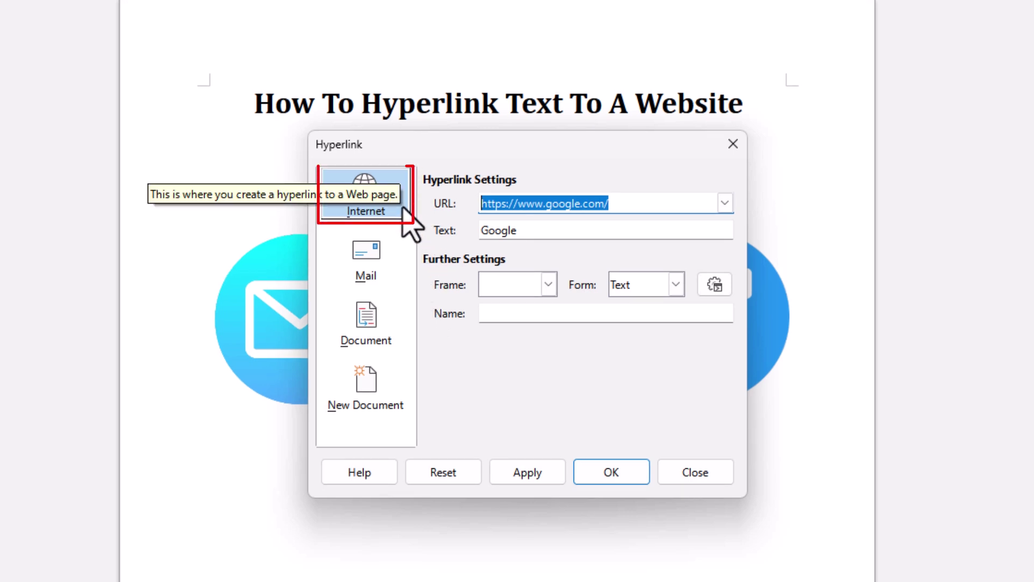
click(380, 202)
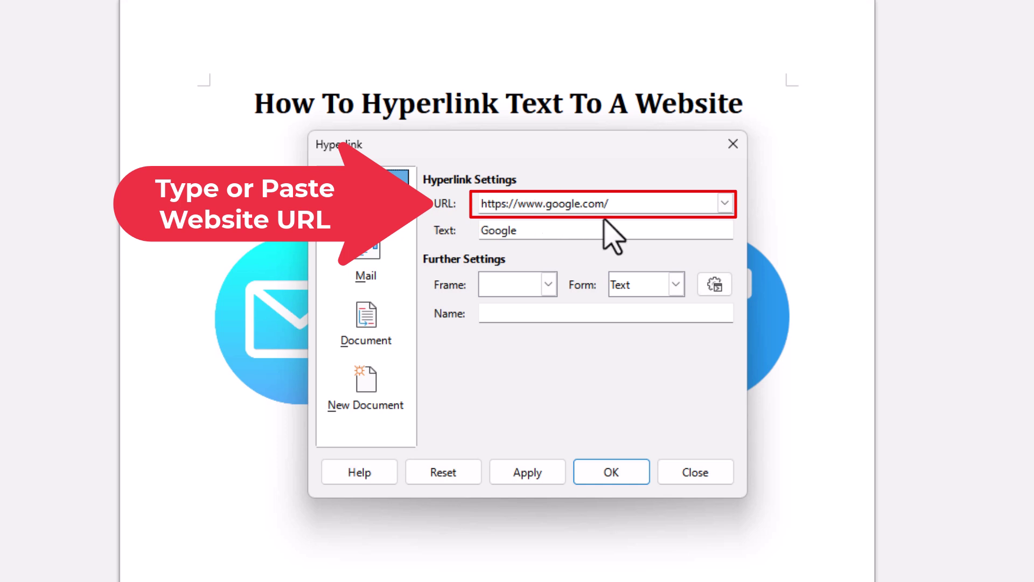
double_click(624, 204)
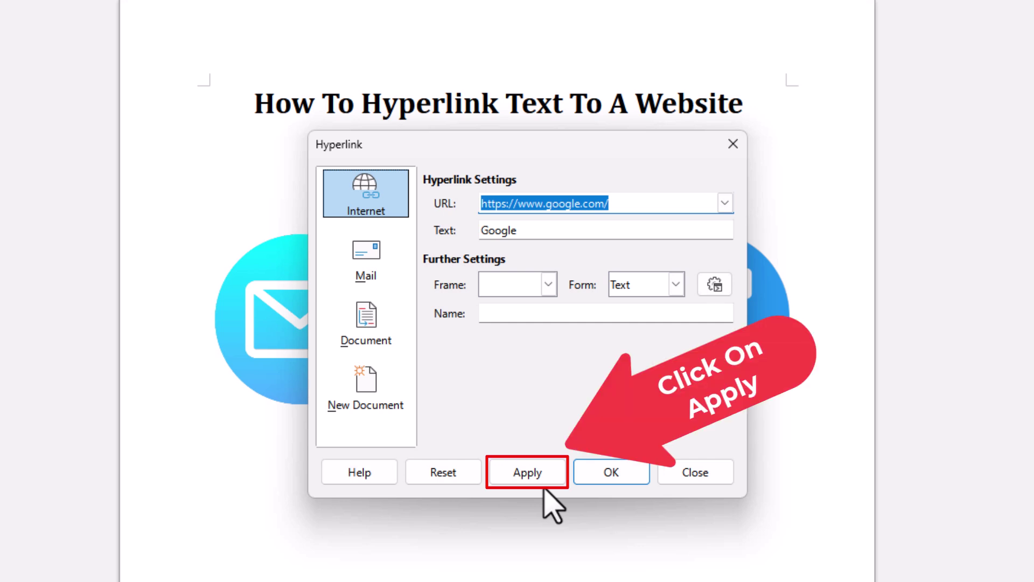
click(528, 472)
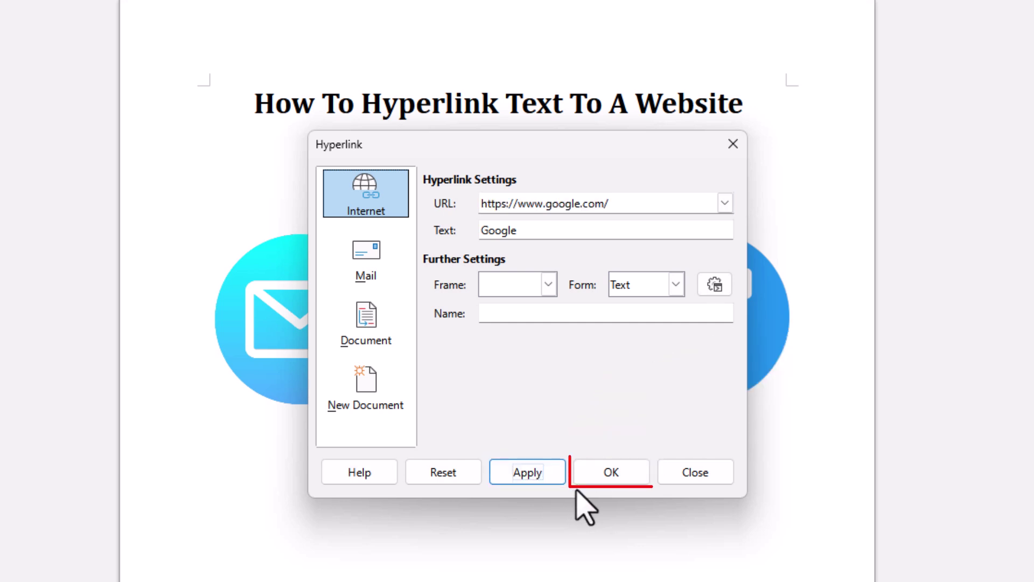
click(611, 472)
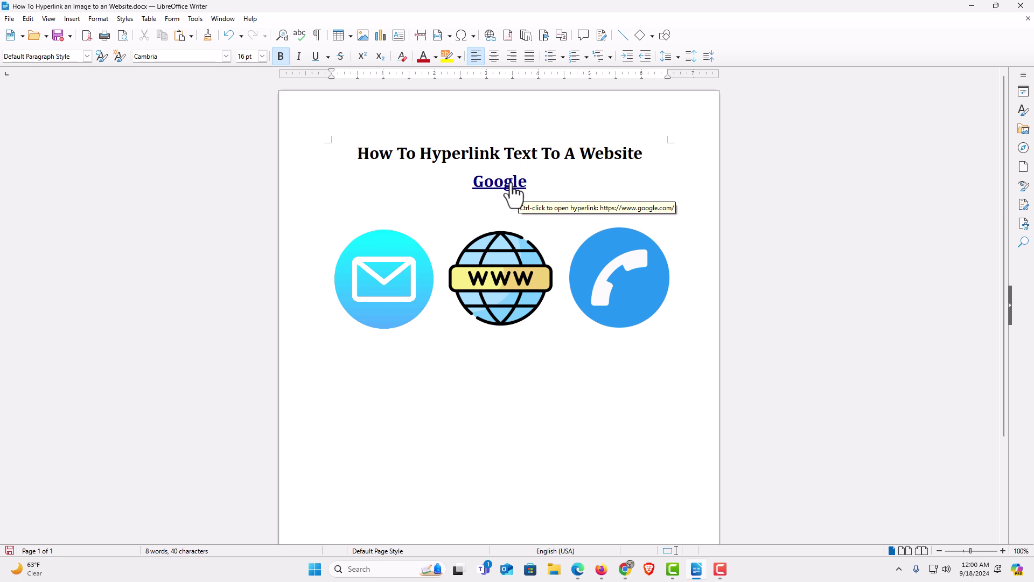
Step: Test the Google link in the browser, then switch back to the Writer document
ctrl+click(514, 193)
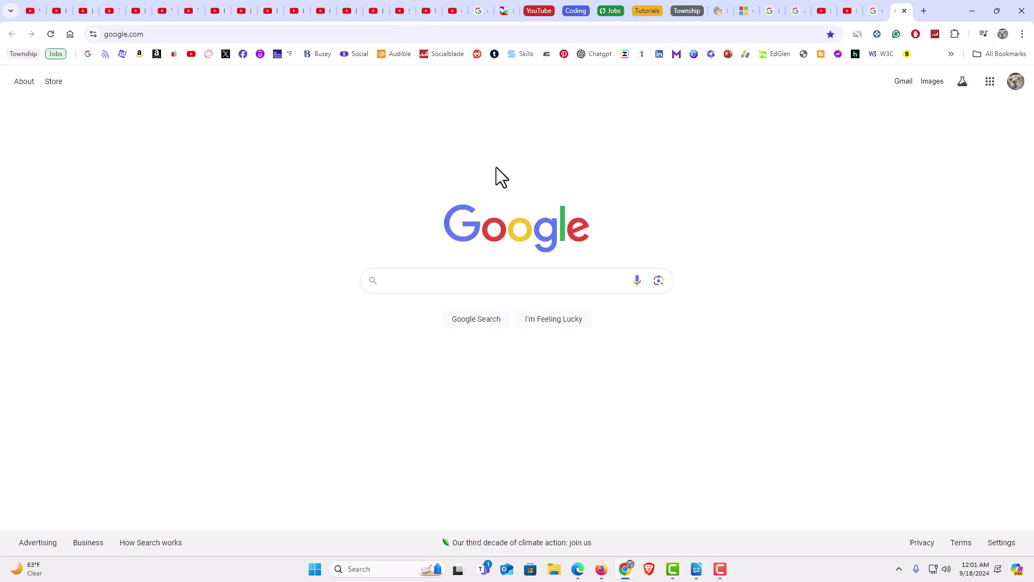
click(696, 569)
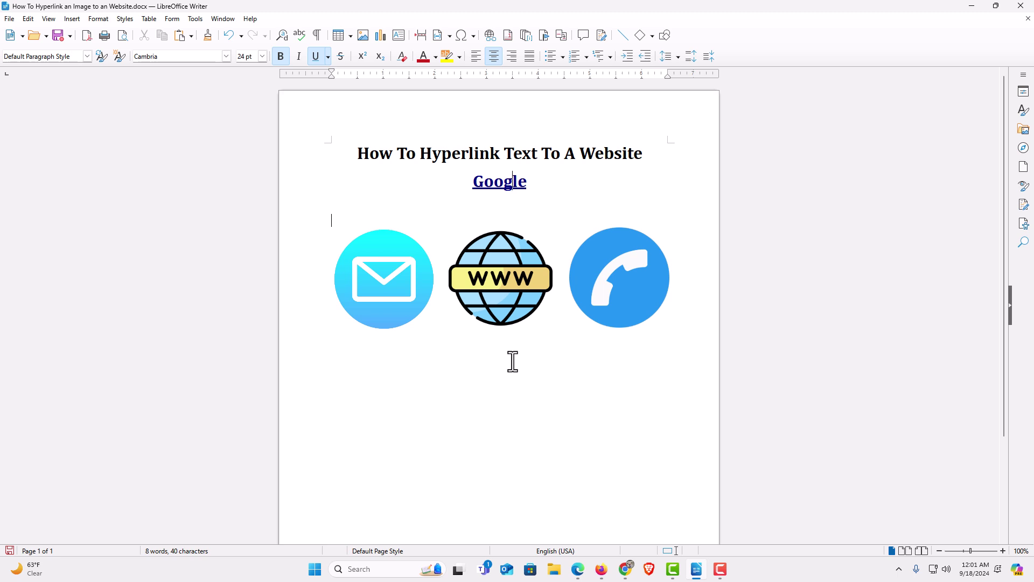